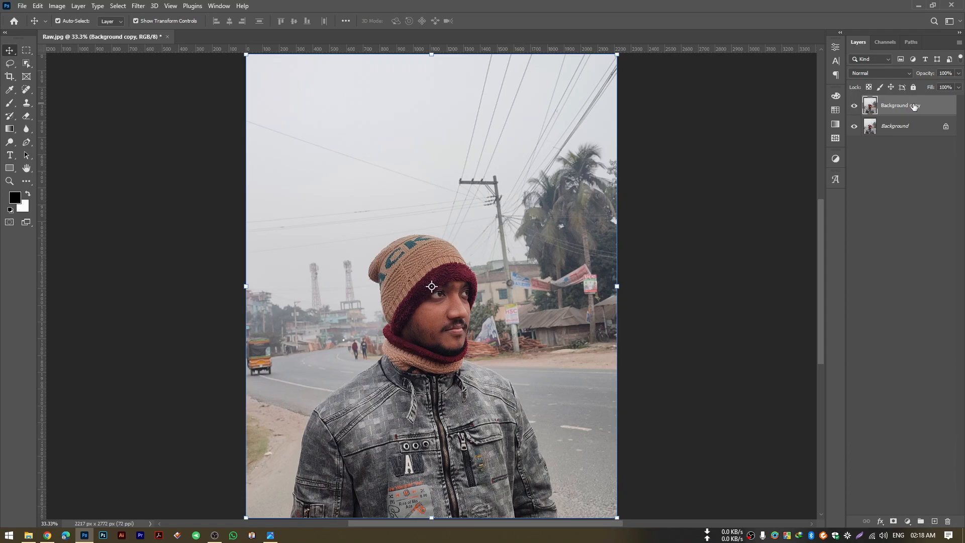
Select the man with the Object Selection tool and copy him from Background copy onto a new layer.
drag(28, 63, 69, 72)
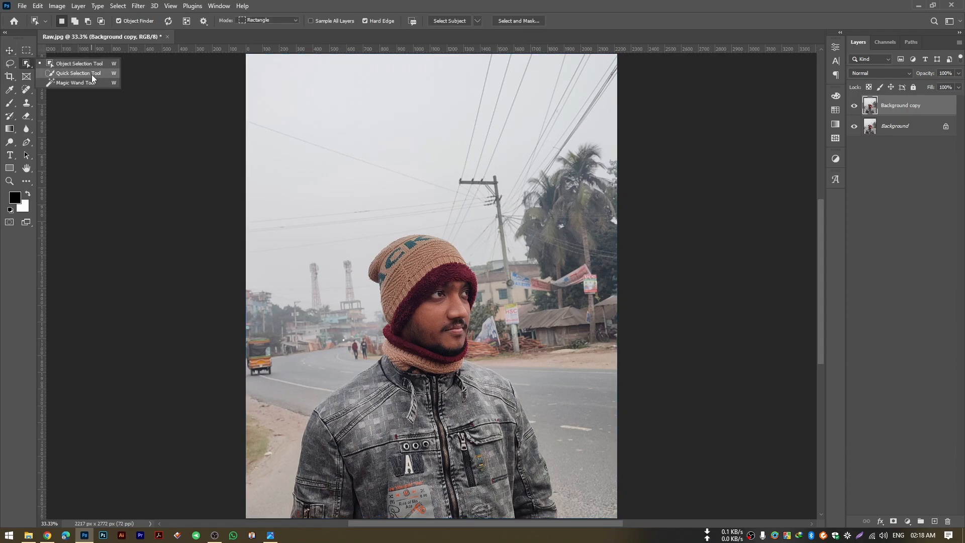
click(94, 64)
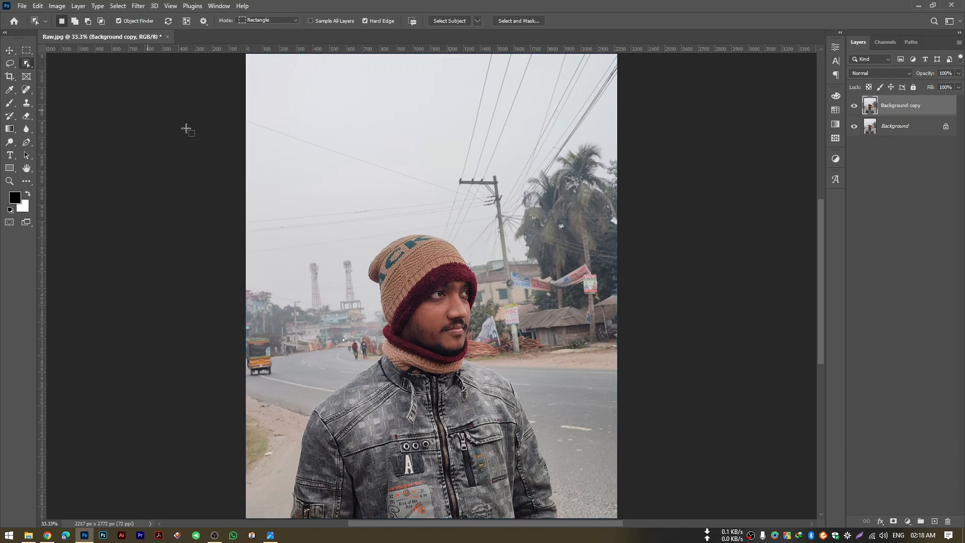
click(415, 296)
click(9, 51)
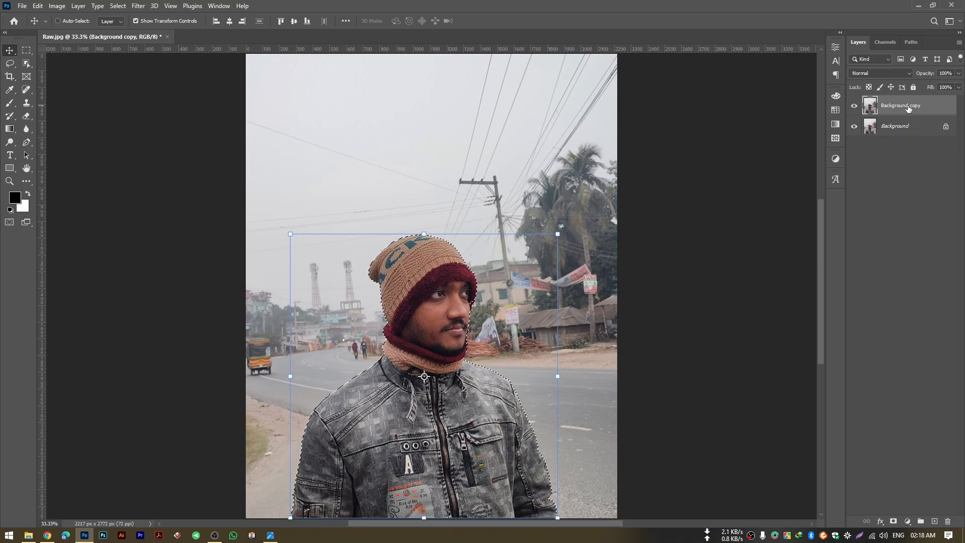
key(ctrl+j)
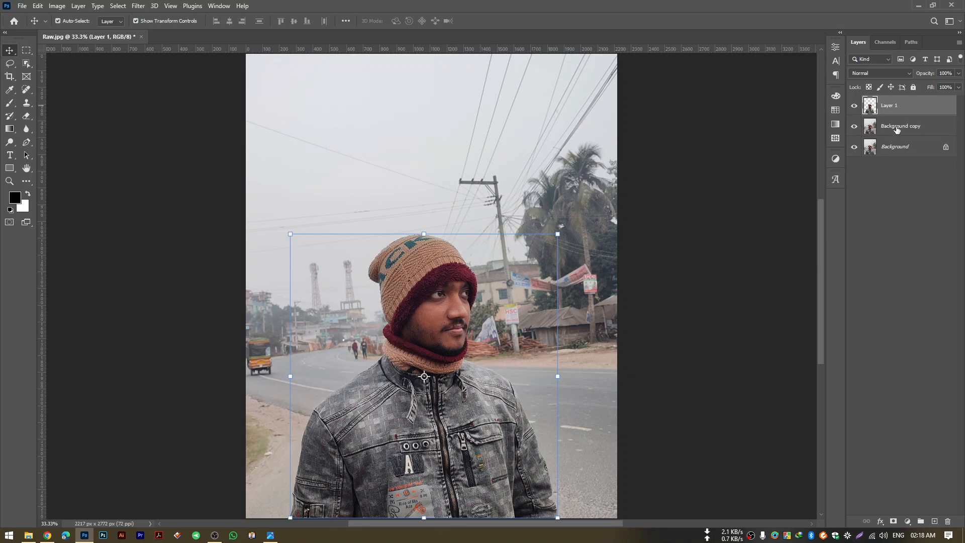
Hide the Background layer, load the man cutout's outline as a selection and expand it by 20 pixels.
click(854, 147)
ctrl+click(869, 107)
click(117, 6)
mouse_move(199, 159)
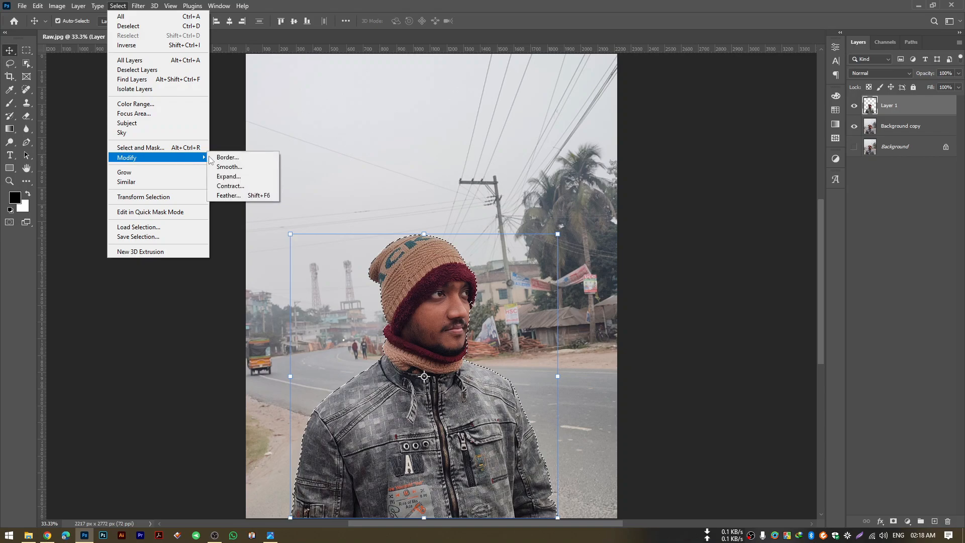
click(239, 177)
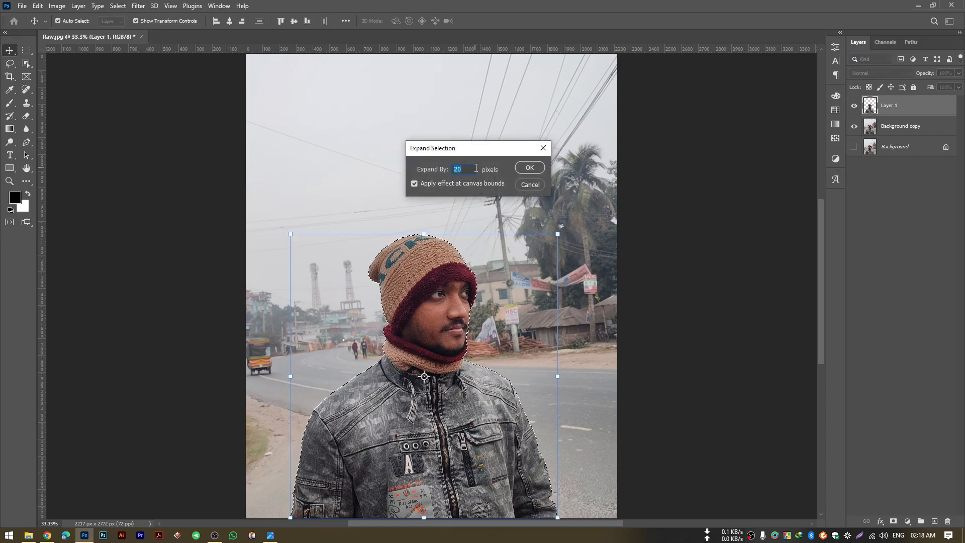
click(529, 168)
Hide the cutout layer and remove the man from Background copy with Content-Aware Fill, output to a new layer.
click(854, 106)
click(894, 129)
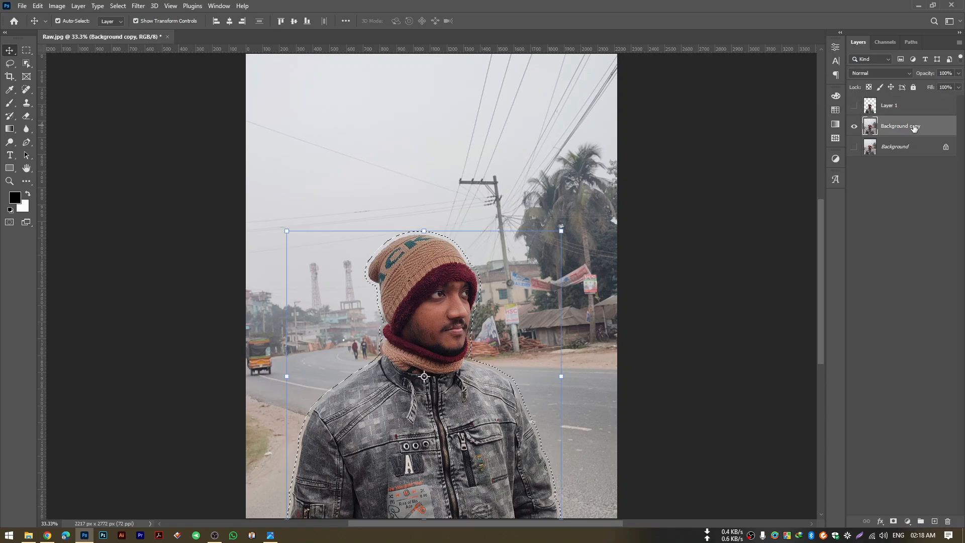
click(38, 6)
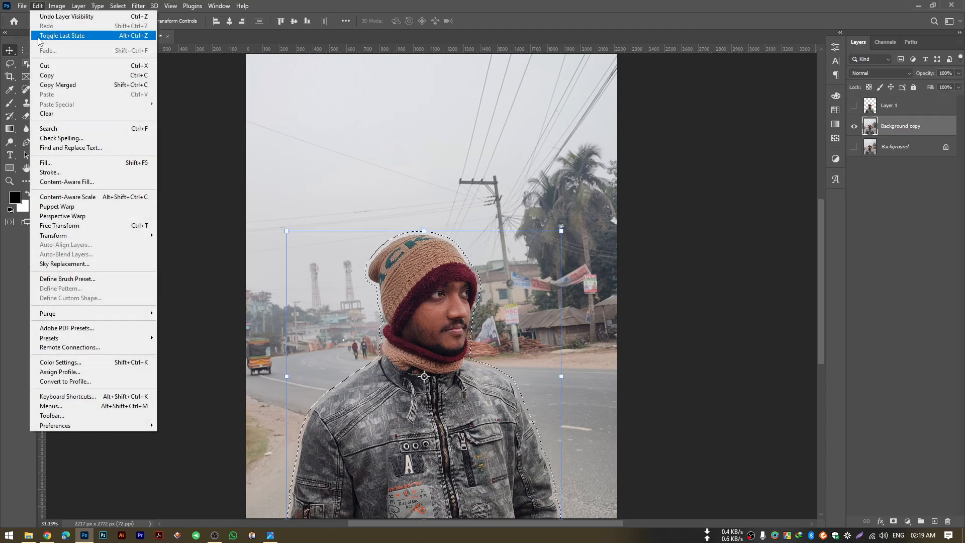
click(90, 182)
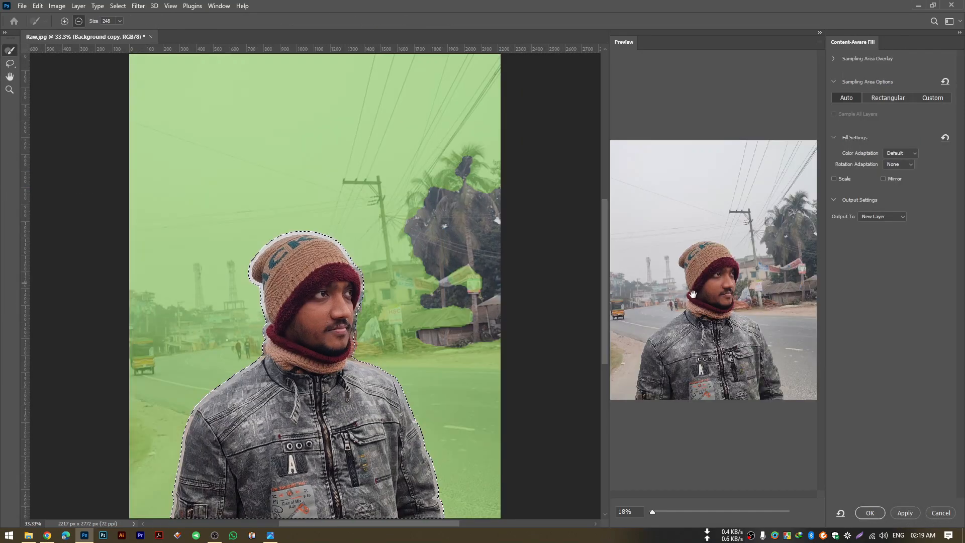
click(870, 512)
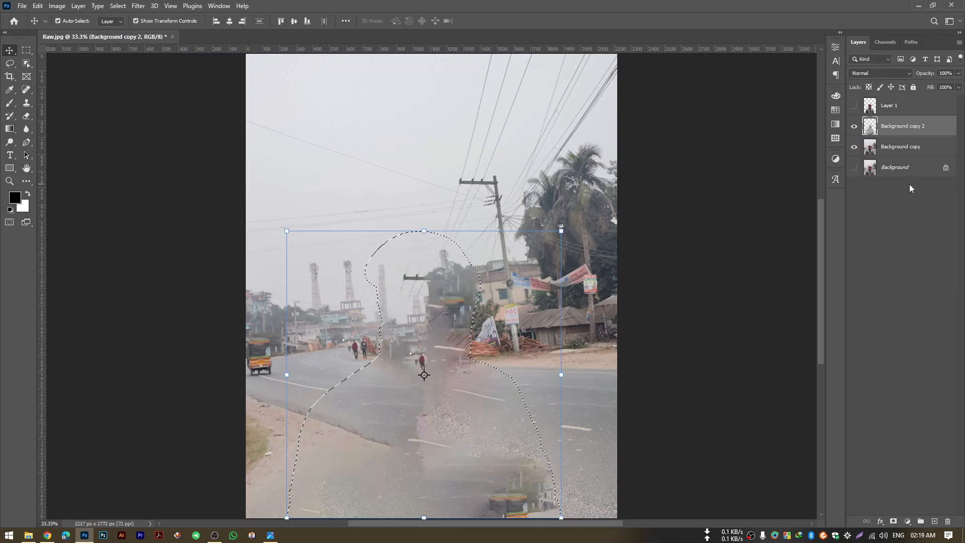
Convert the filled layer and Background copy together into one smart object and clear the selection.
click(916, 128)
shift+click(918, 148)
right_click(917, 147)
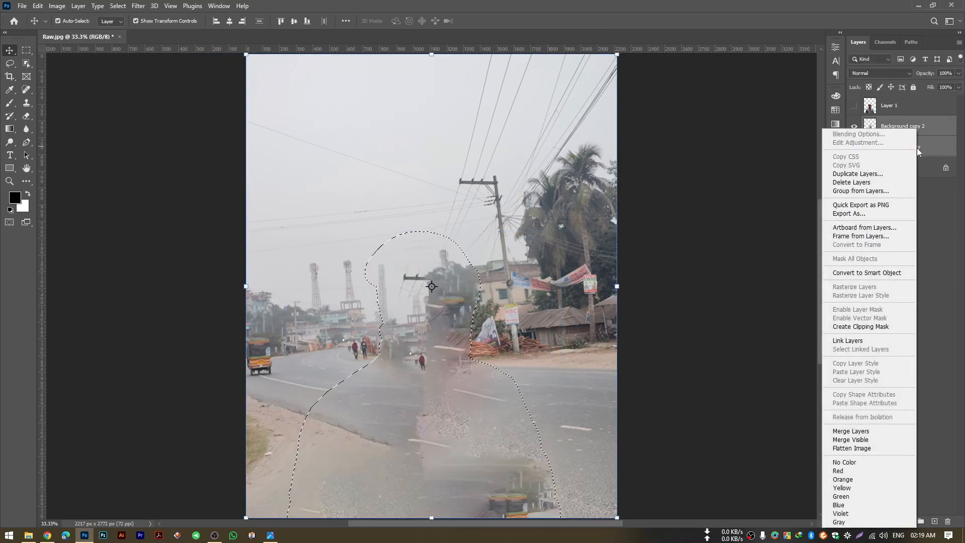
click(892, 273)
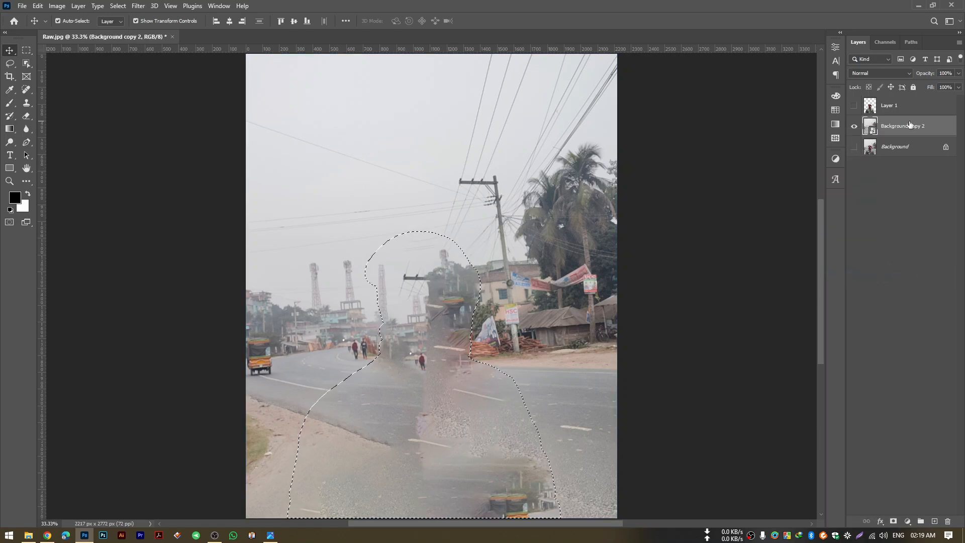
key(ctrl+d)
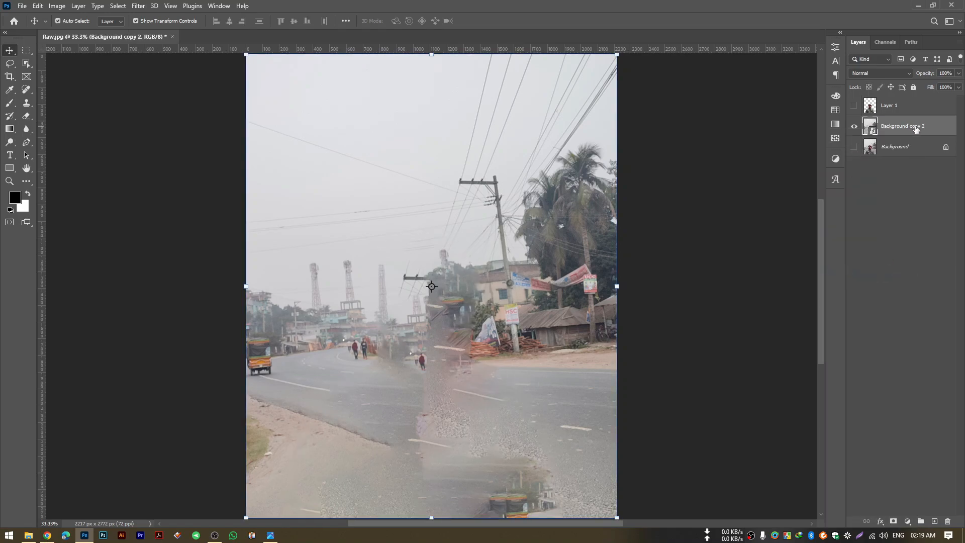
Apply a Gaussian Blur with a 10 pixel radius to the background smart object and show the man's cutout layer again.
click(138, 6)
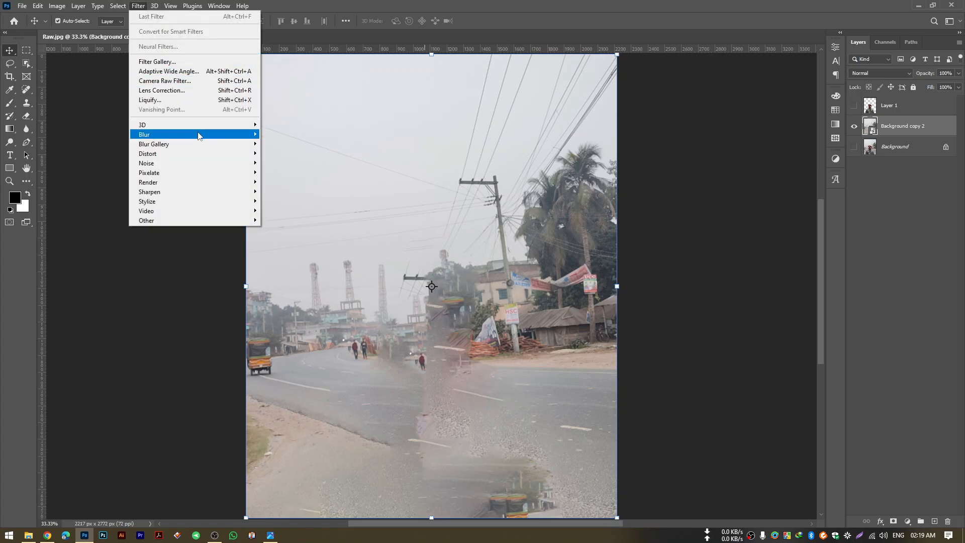
mouse_move(200, 139)
click(301, 171)
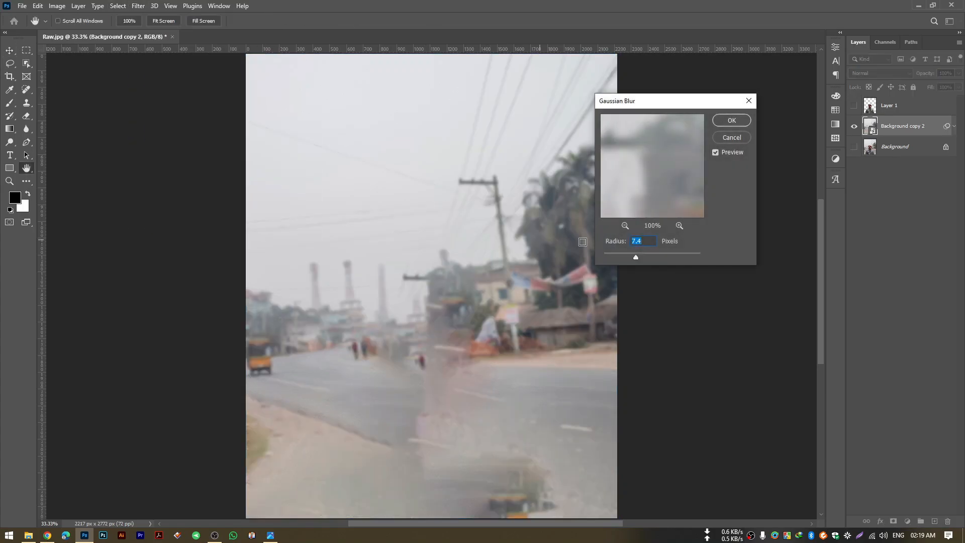
text(10)
click(732, 120)
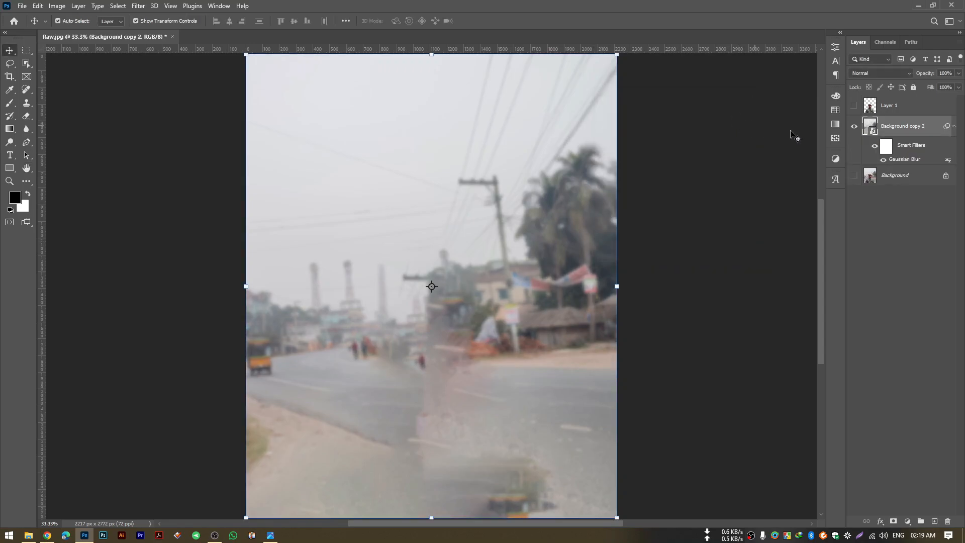
click(853, 106)
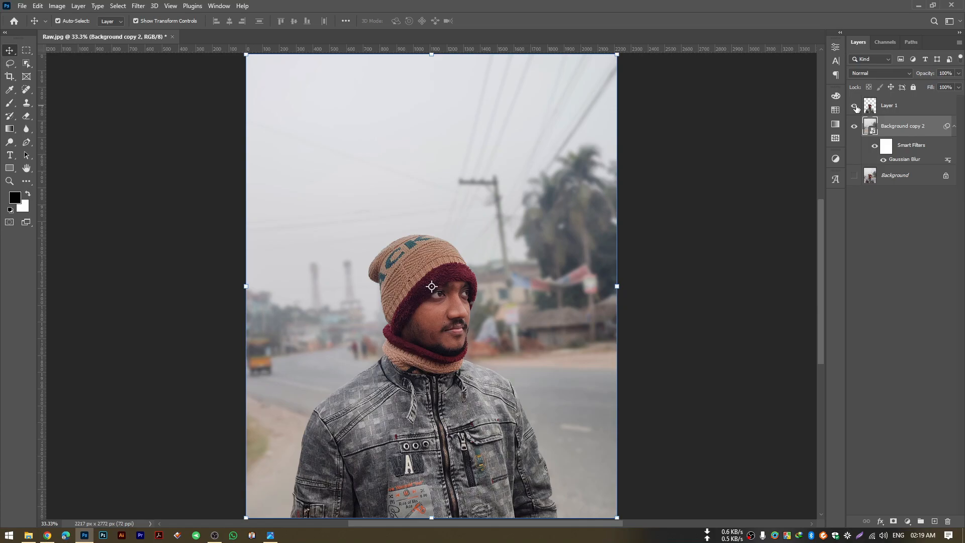
Combine the man's cutout and the blurred background layer into a single smart object.
click(954, 126)
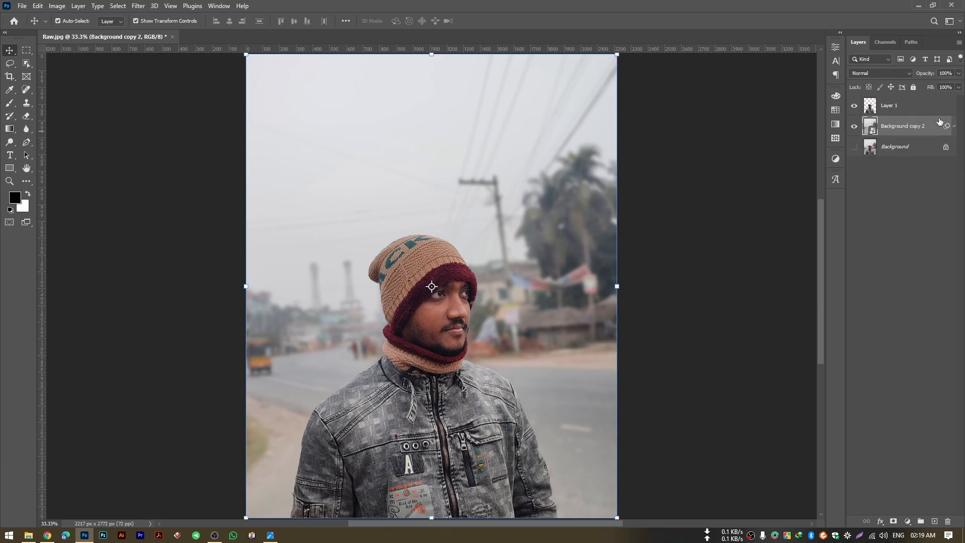
click(927, 108)
shift+click(930, 132)
right_click(930, 108)
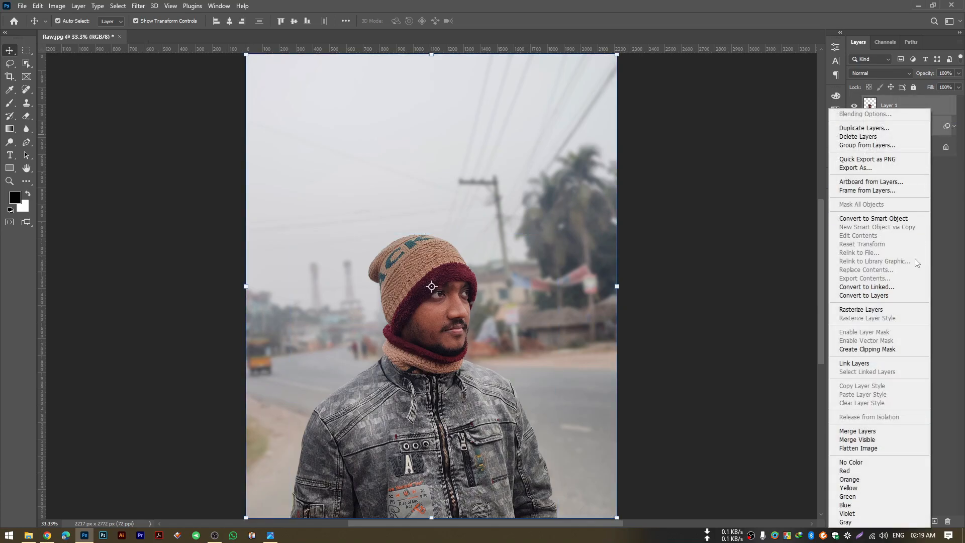
click(919, 221)
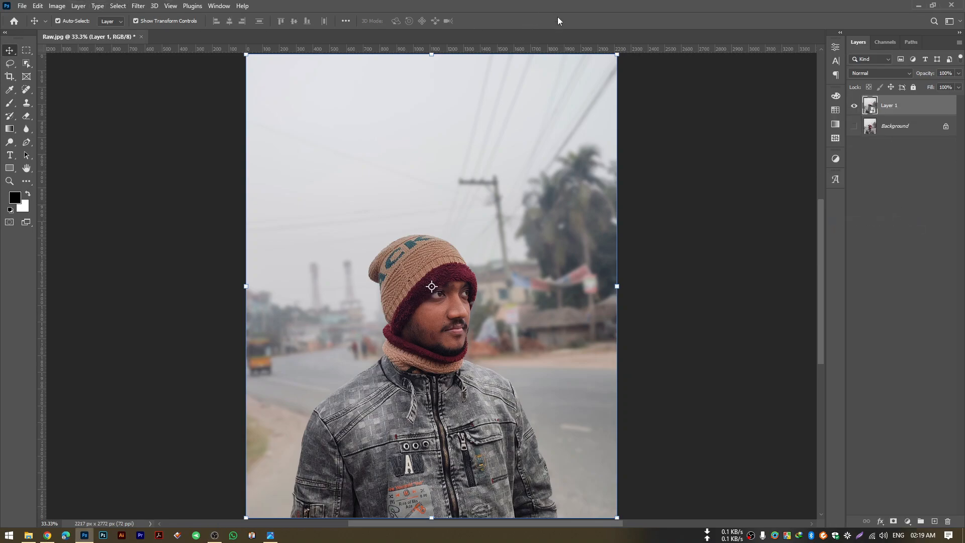
Start the Camera Raw Filter on the combined layer and set Temperature to -9, Tint to -8 and Contrast to -29.
click(138, 6)
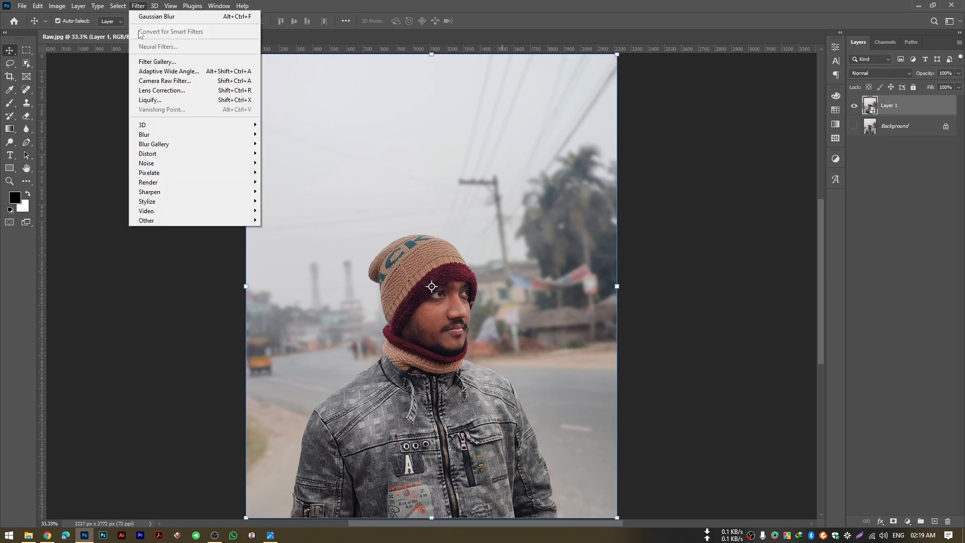
click(200, 80)
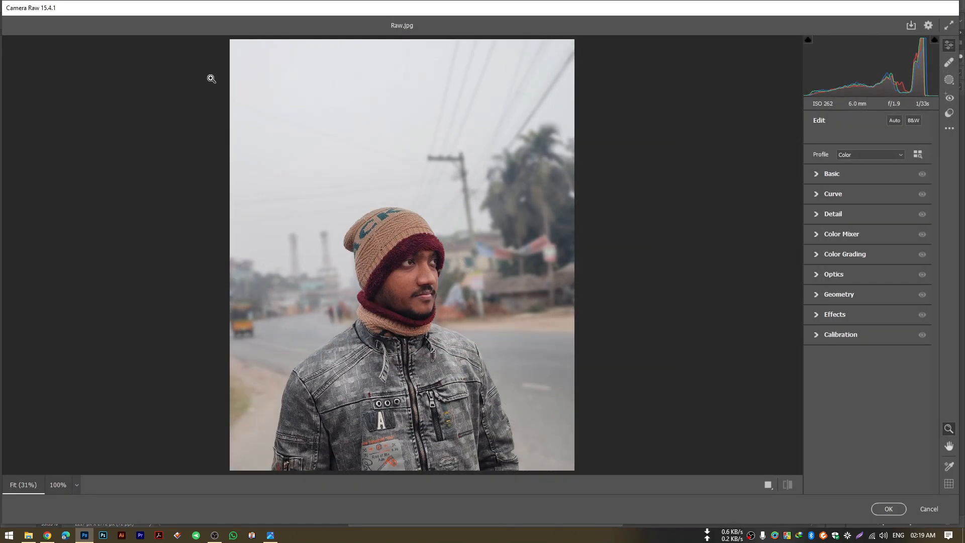
click(818, 179)
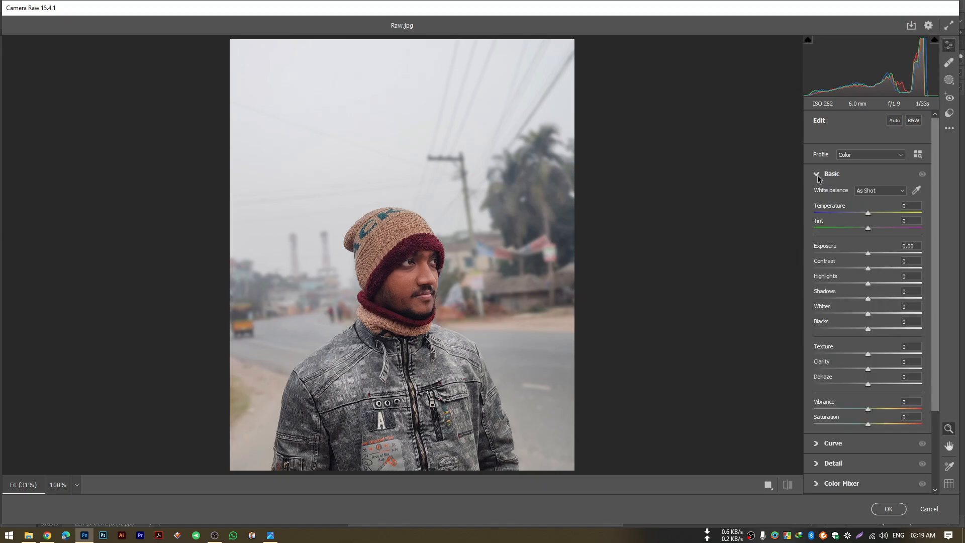
click(911, 209)
text(-9)
key(Tab)
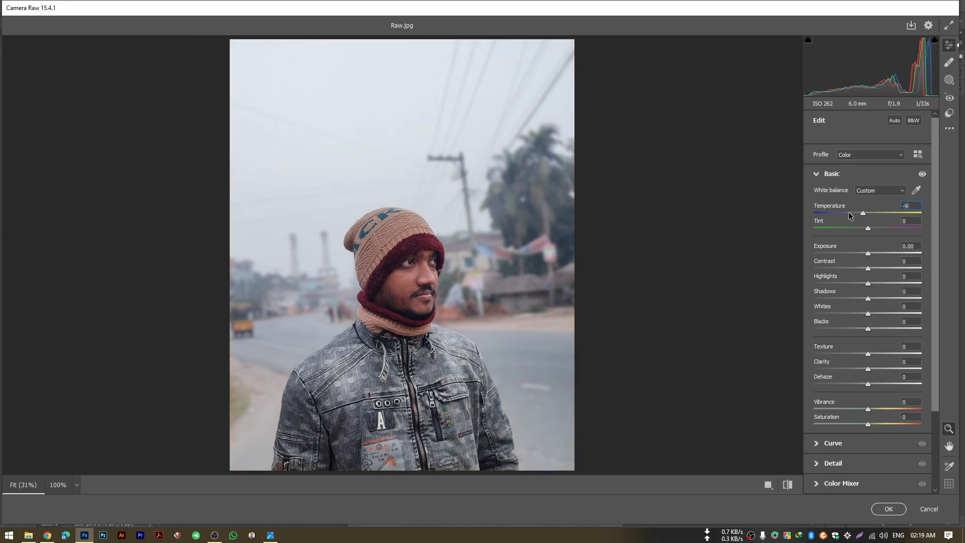
drag(893, 224, 889, 224)
click(911, 261)
text(-29)
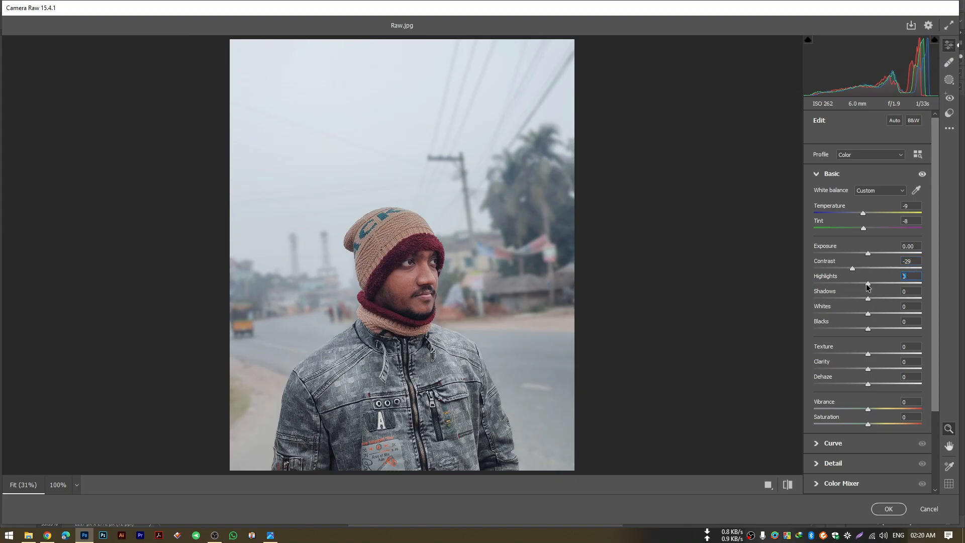
Set Highlights to -100, Shadows to +25, Whites to +22 and Blacks to +9 in the Basic adjustments.
text(-100)
key(Tab)
text(25)
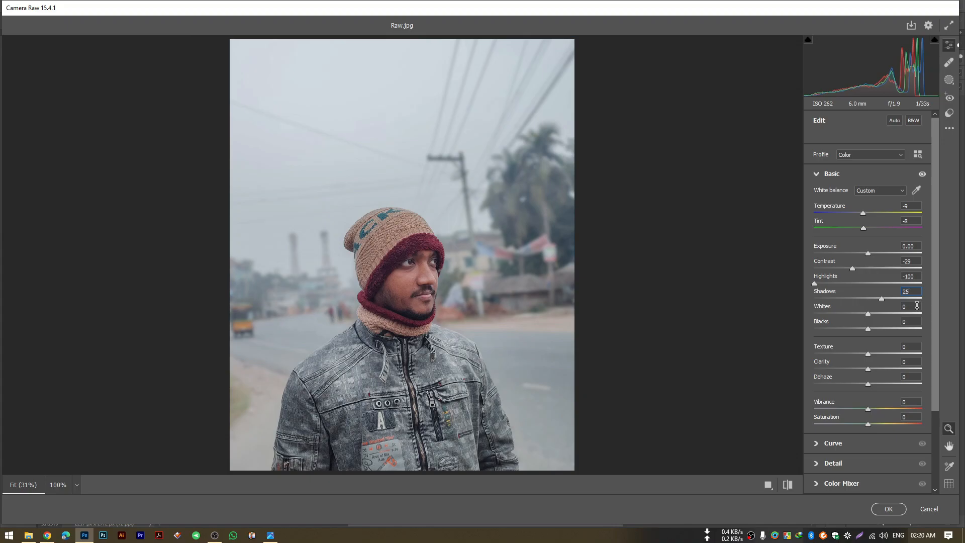
text(22)
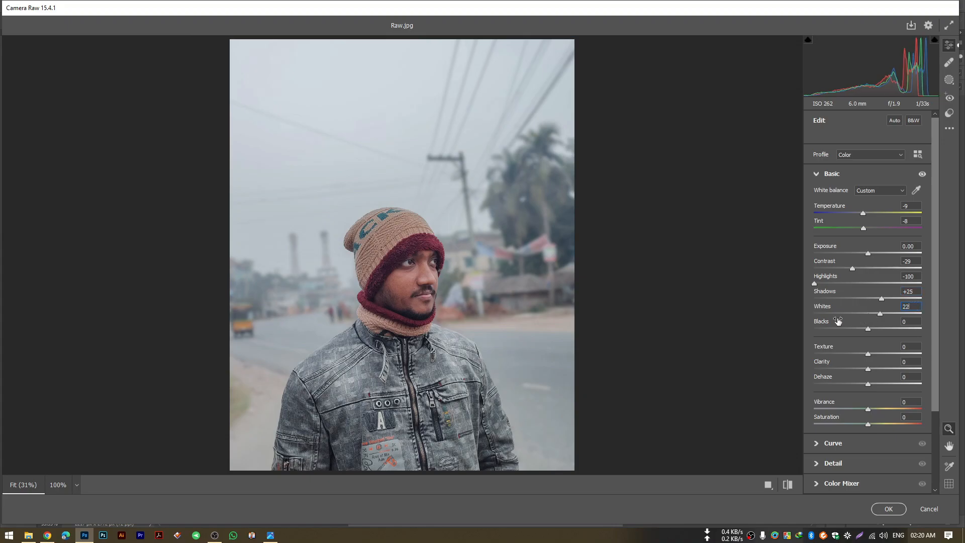
key(Tab)
text(9)
Set Texture to +14, Dehaze to +8, Vibrance to +60 and Saturation to -5, then collapse the Basic adjustments.
click(915, 346)
text(14)
click(911, 376)
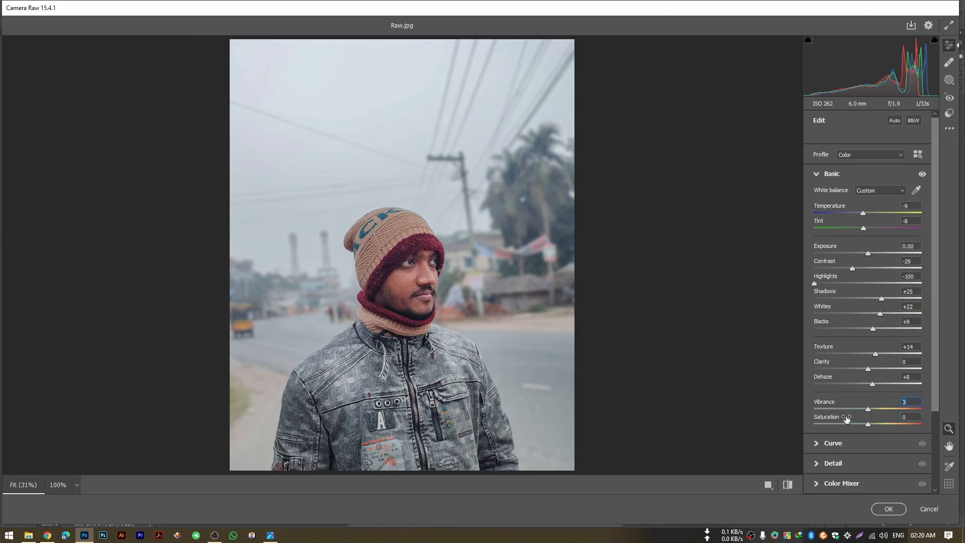
text(60)
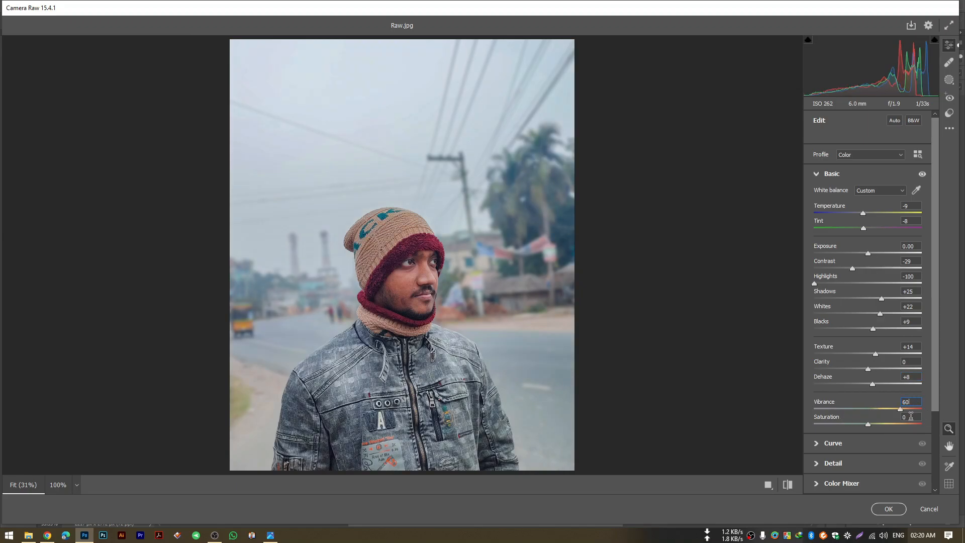
text(-5)
click(824, 174)
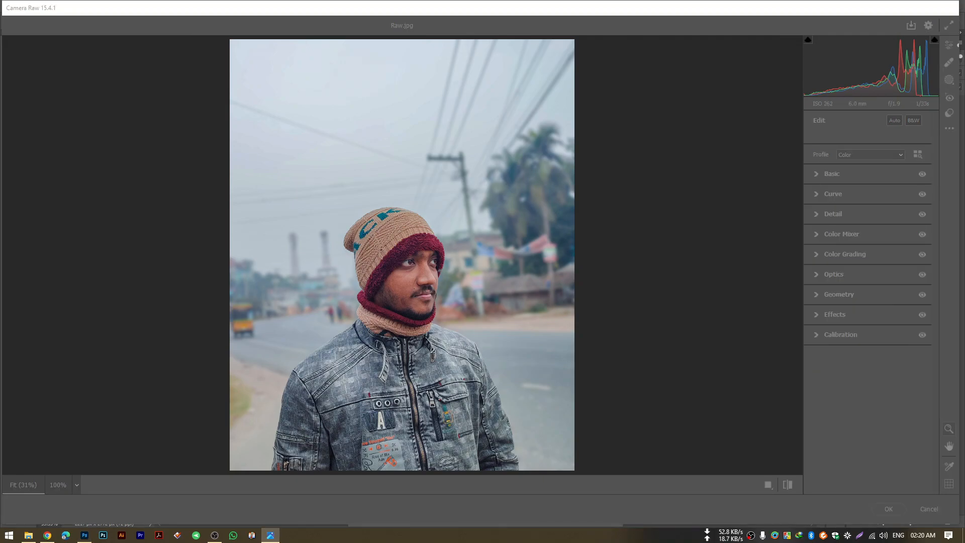
click(484, 5)
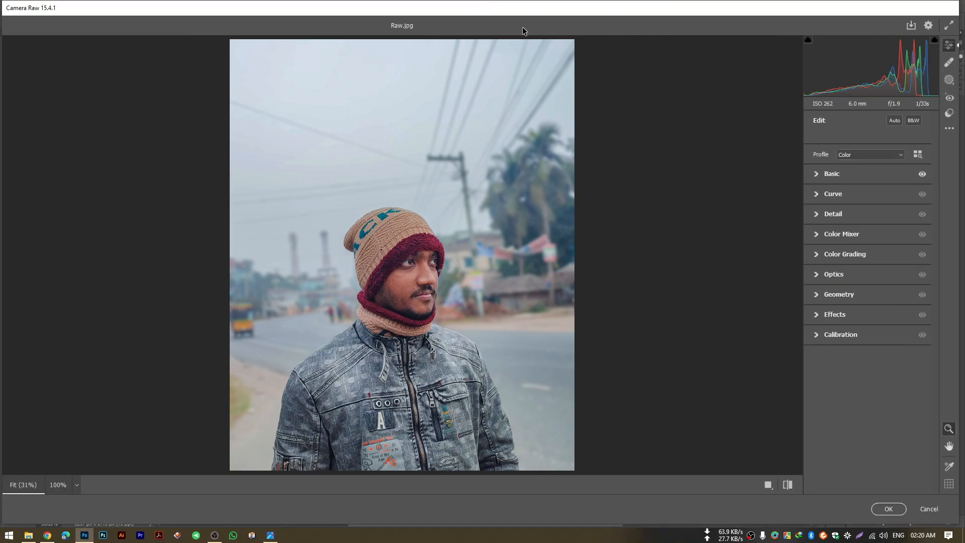
Adjust the parametric curve with Highlights -31, Lights -22, Darks -3 and Shadows +2.
click(820, 197)
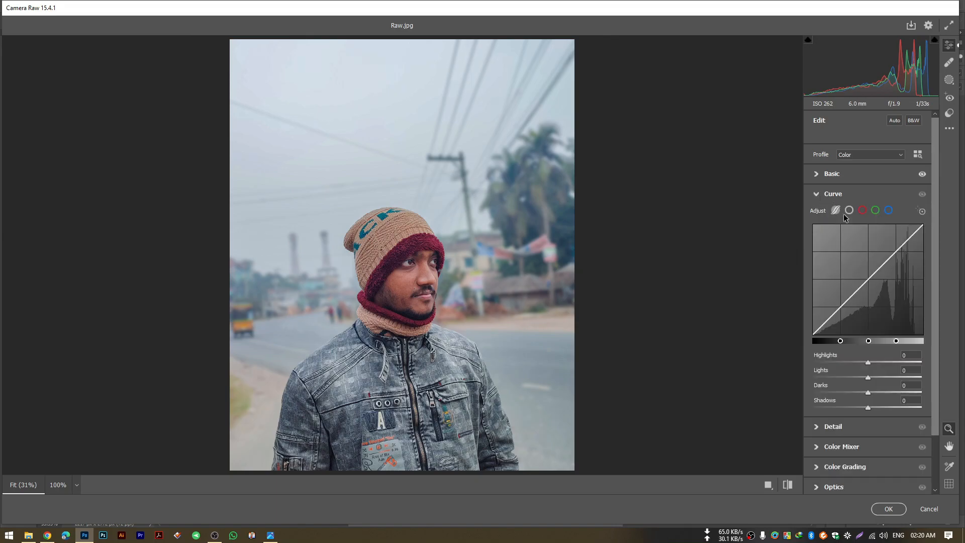
click(910, 355)
text(-31)
click(914, 370)
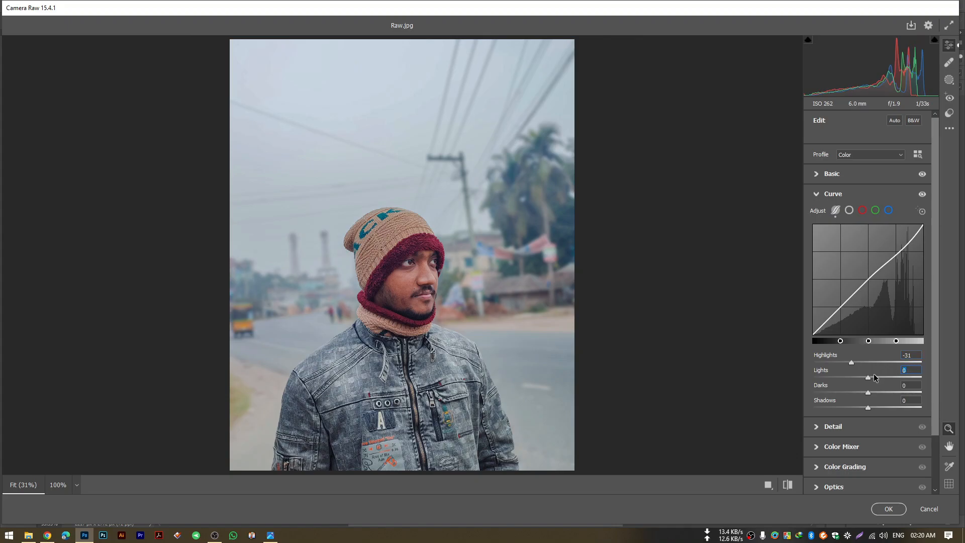
text(-22)
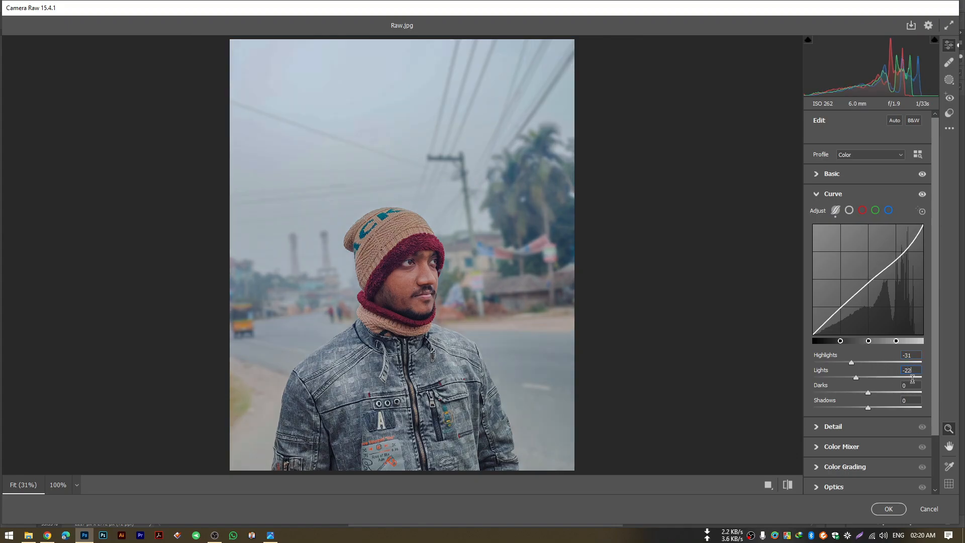
key(Tab)
text(-3)
key(Tab)
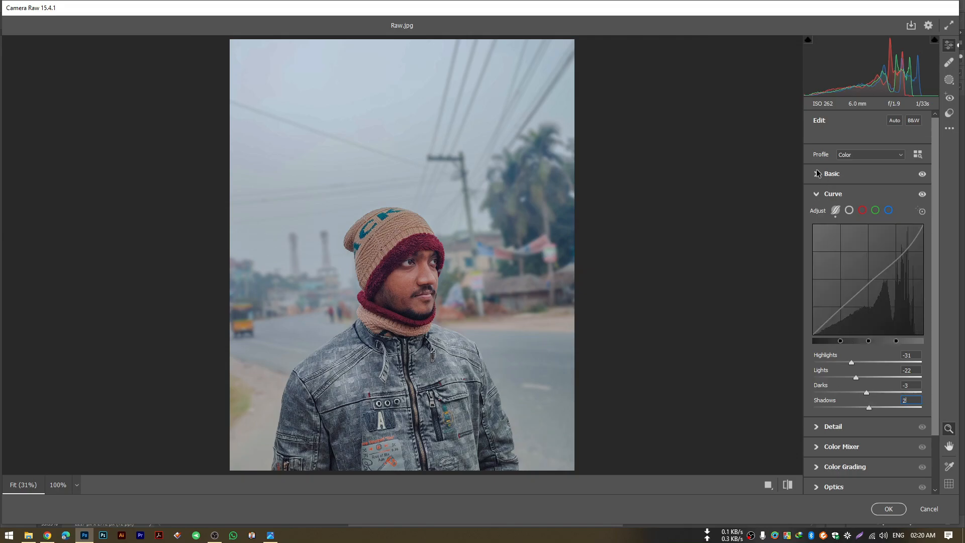
Collapse the Curve adjustments and apply sharpening to the photo in the Detail adjustments.
click(819, 194)
key(alt+Tab)
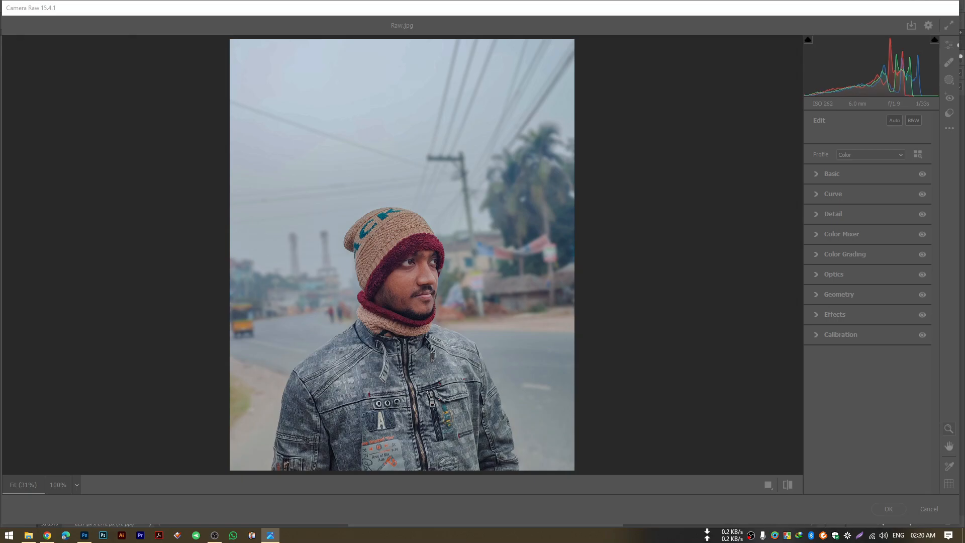
click(369, 11)
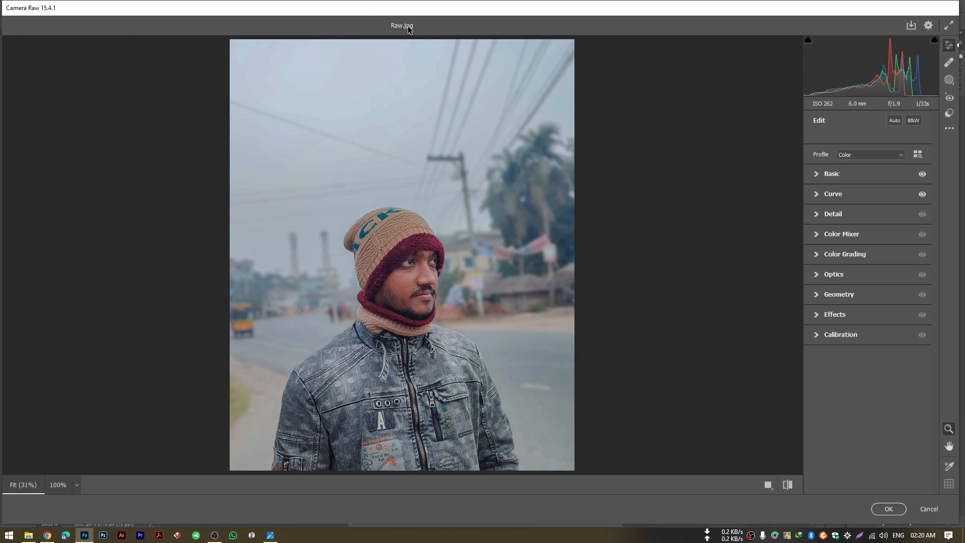
click(816, 214)
click(902, 230)
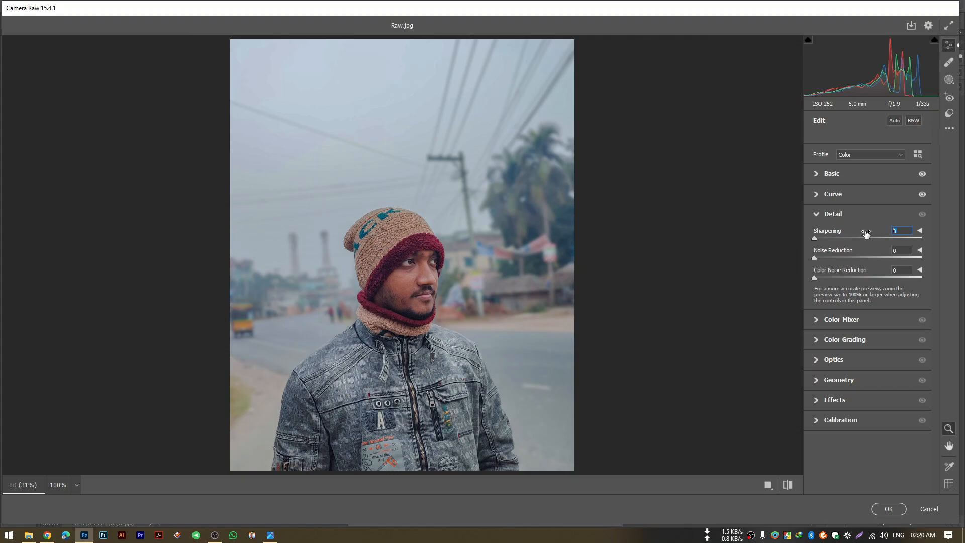
click(818, 216)
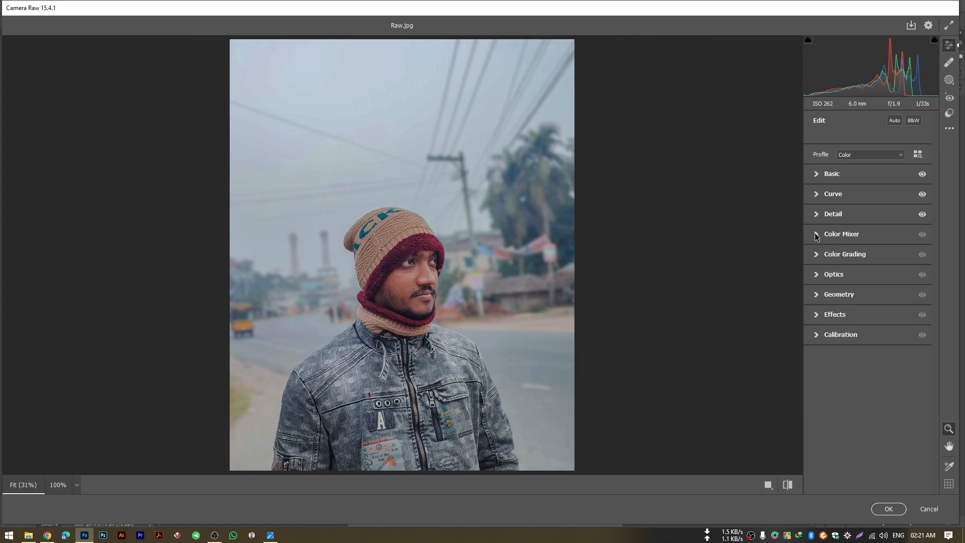
In the Color Mixer, shift the Reds hue fully toward orange and set the Oranges saturation to -100.
click(815, 235)
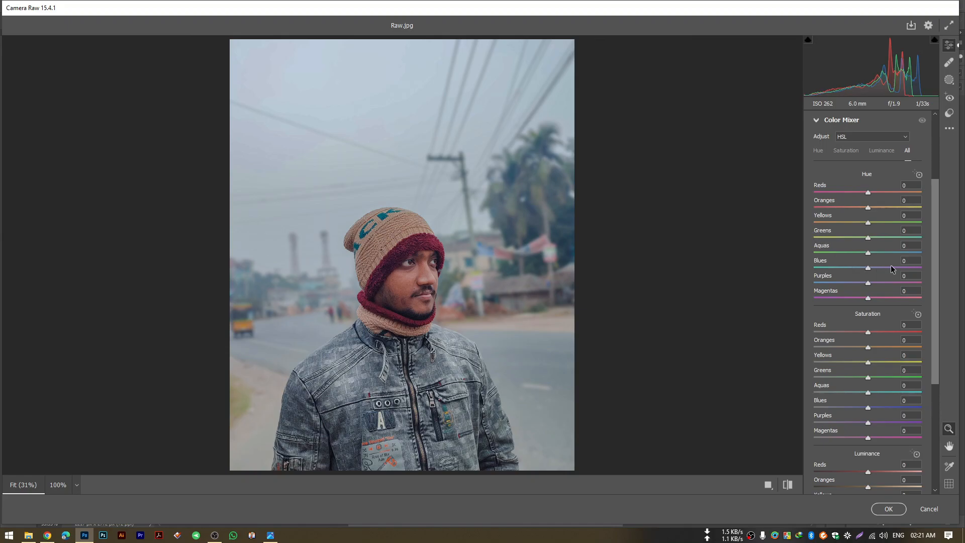
drag(870, 192, 945, 195)
scroll(867, 351, down, 3)
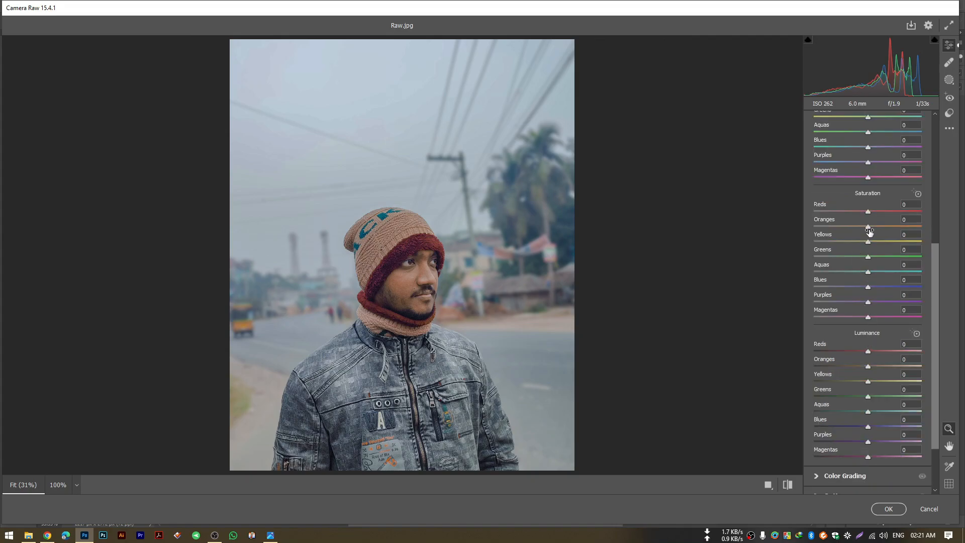
drag(870, 229, 771, 239)
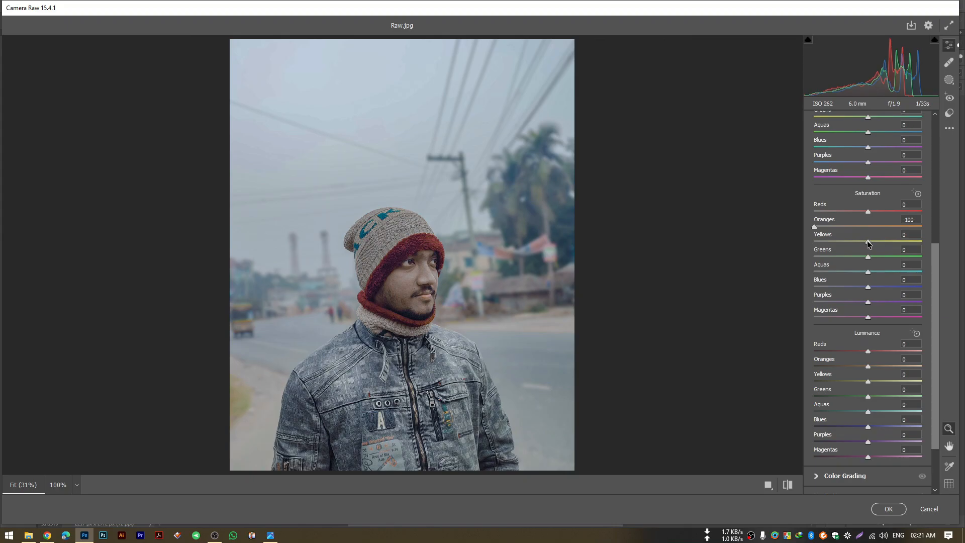
Set the saturation of Yellows, Greens, Aquas, Blues, Purples and Magentas to -100 in the Color Mixer.
drag(868, 242, 752, 261)
drag(867, 256, 734, 267)
drag(866, 274, 665, 301)
drag(867, 288, 716, 306)
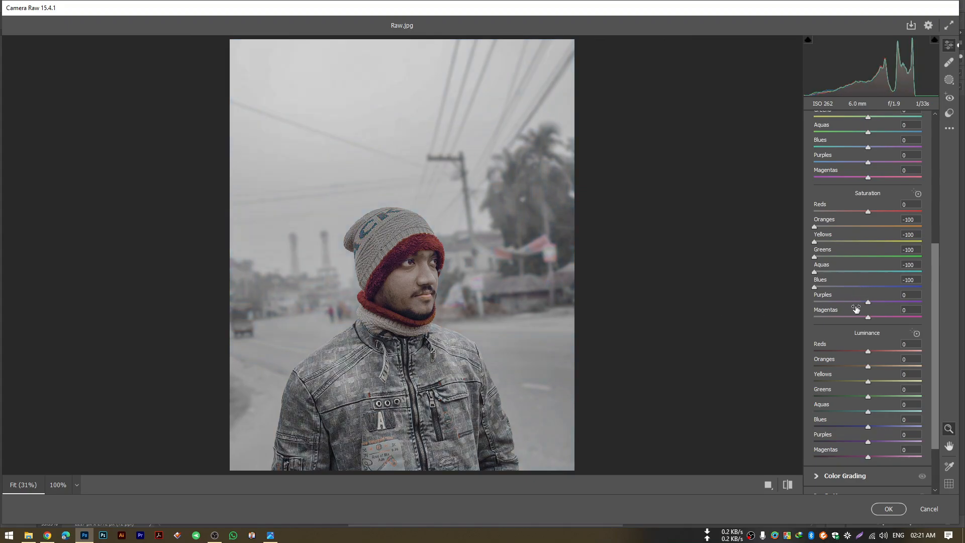
drag(868, 302, 708, 305)
drag(872, 318, 728, 321)
Set the Color Mixer luminance of Reds to +100 and Oranges to +30, then collapse the Color Mixer.
drag(916, 351, 923, 352)
key(Tab)
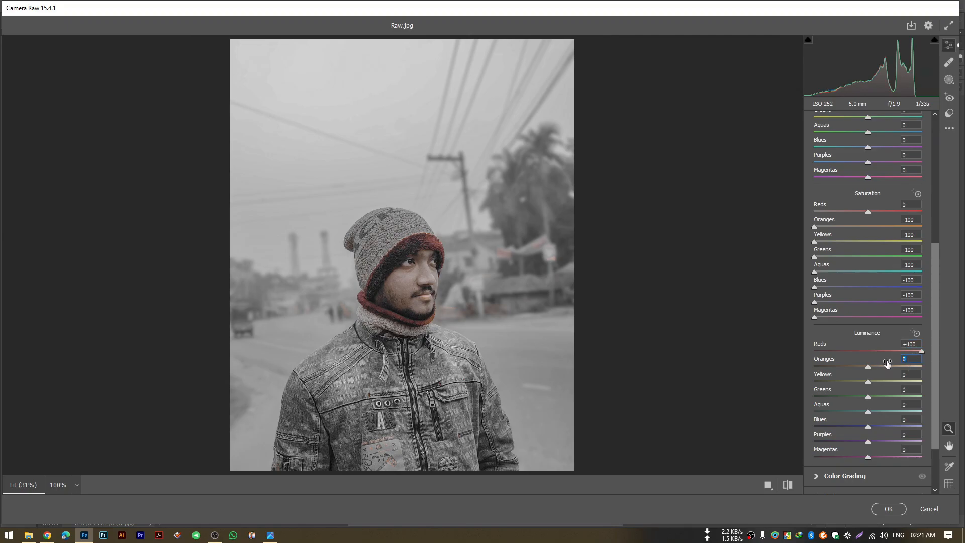
text(30)
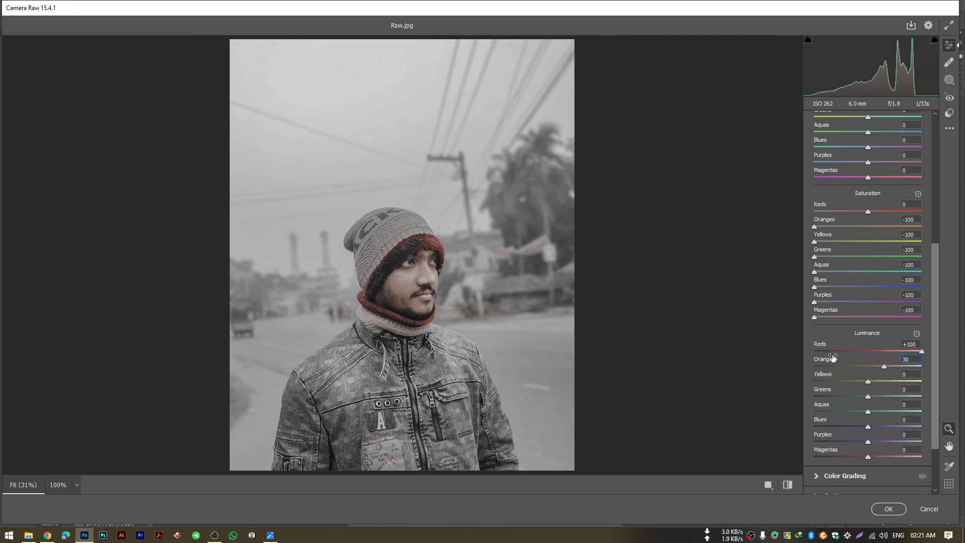
scroll(829, 186, up, 3)
click(817, 182)
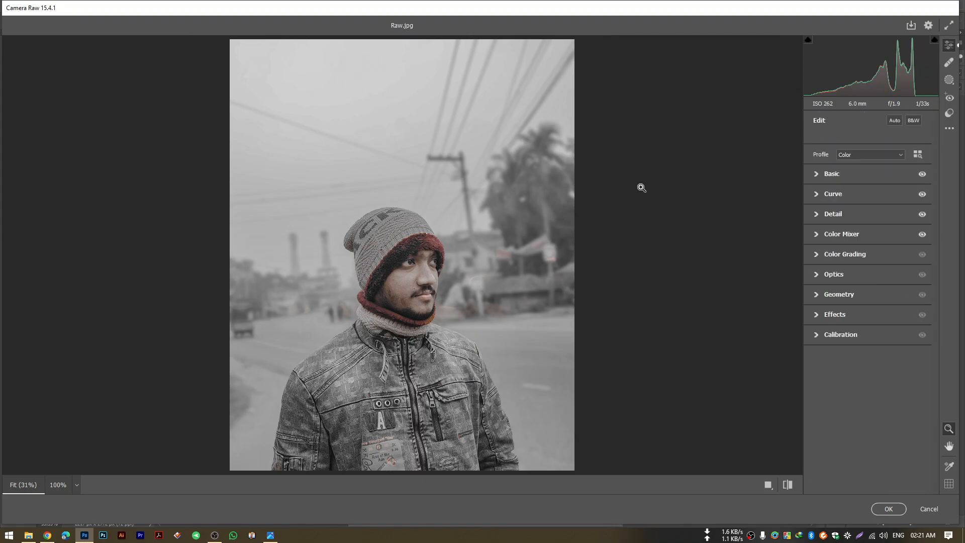
click(286, 9)
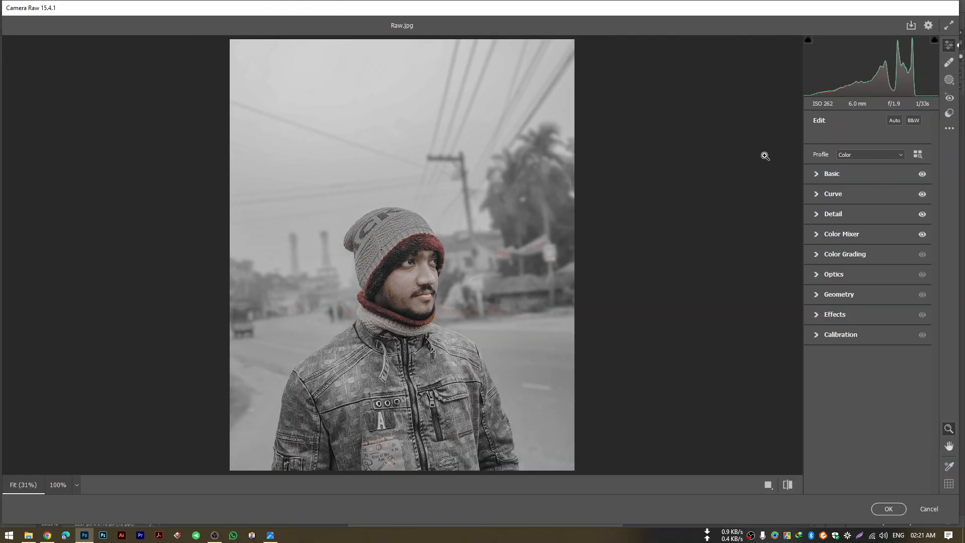
Color grade the shadows with hue 46 and saturation 22, and the highlights with hue 181 and saturation 22.
click(817, 255)
mouse_move(837, 408)
mouse_down()
mouse_move(849, 390)
mouse_move(839, 400)
mouse_up()
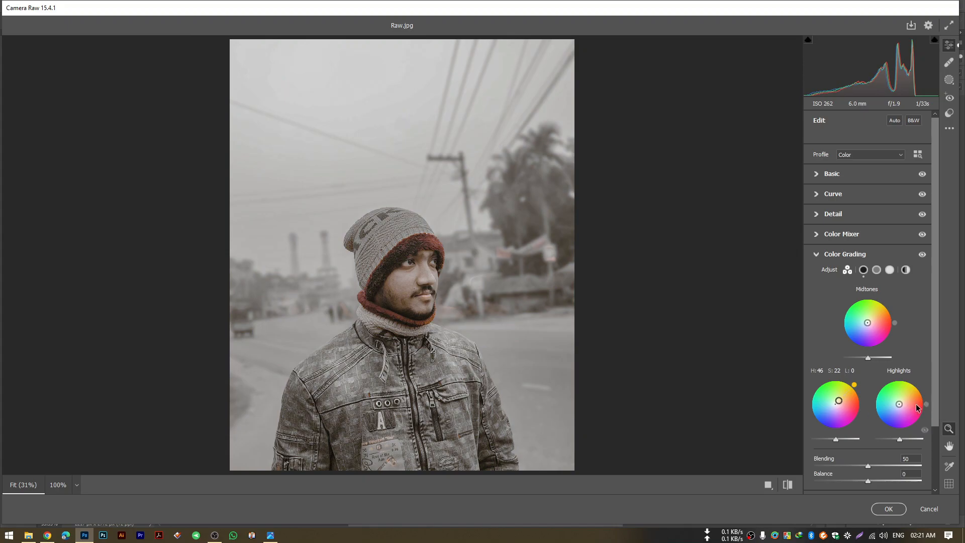
mouse_move(892, 408)
mouse_down()
mouse_move(879, 404)
mouse_move(894, 404)
mouse_up()
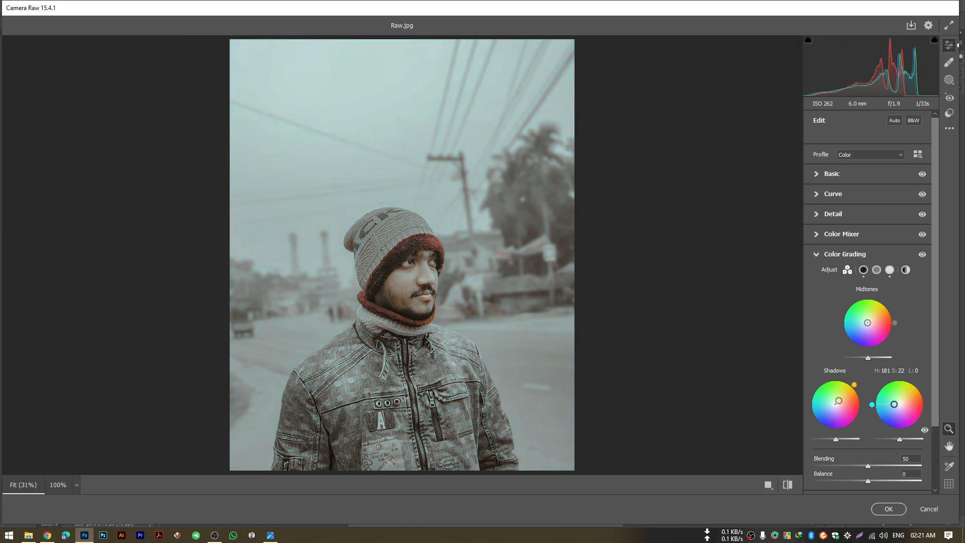
key(alt+Tab)
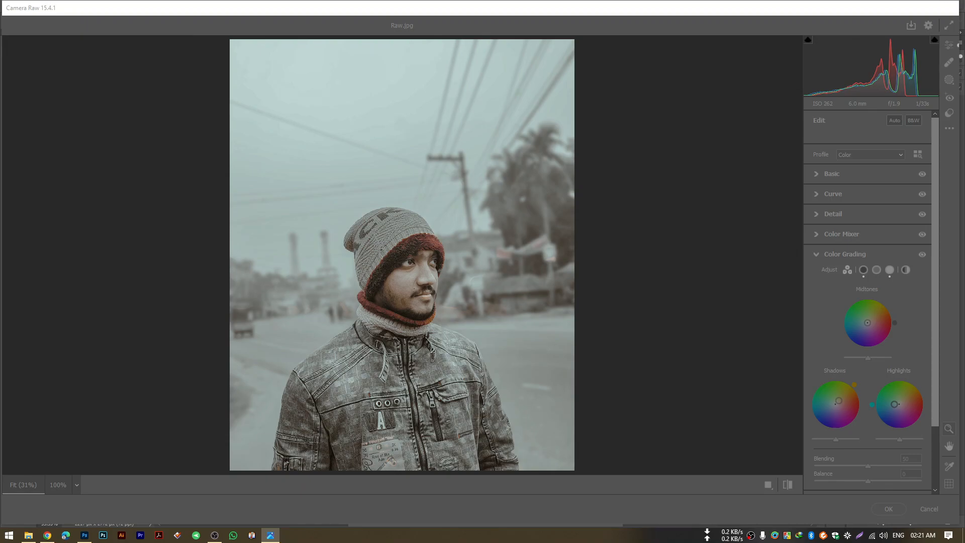
click(246, 13)
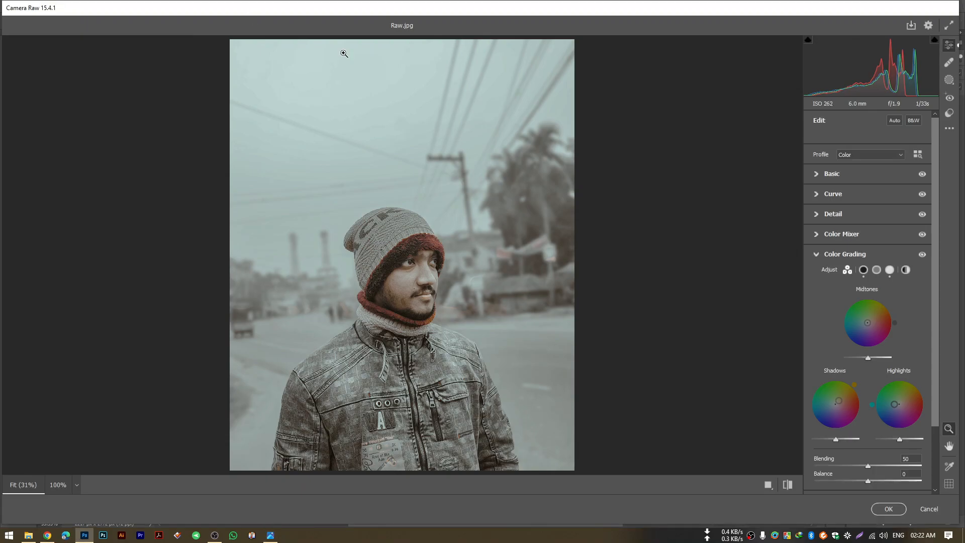
click(815, 255)
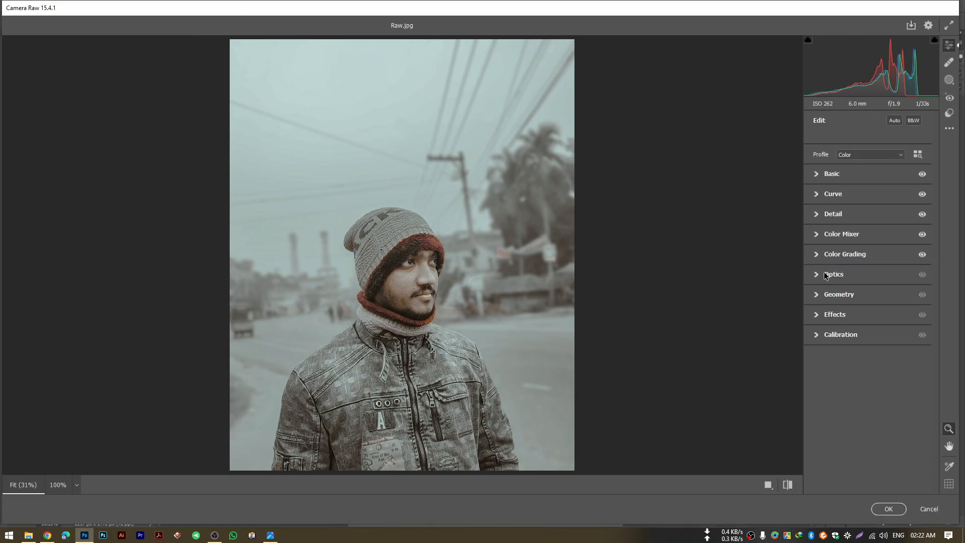
Set Vignetting to -30 in the Effects adjustments and collapse them.
click(817, 279)
click(817, 280)
click(822, 317)
click(903, 350)
text(-30)
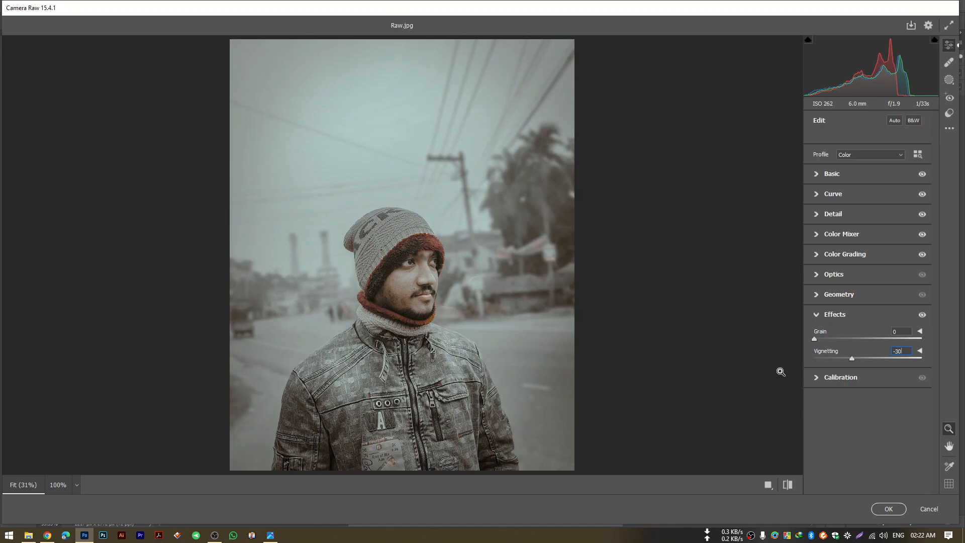
click(819, 317)
In Calibration, set the Green Primary hue to +6 and the Blue Primary hue to -8, then apply the Camera Raw Filter.
click(818, 336)
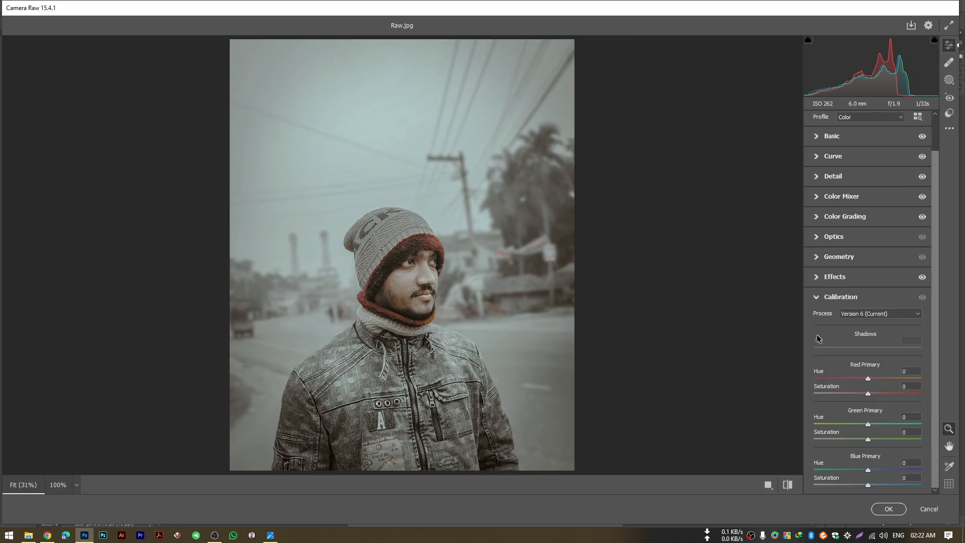
click(893, 424)
drag(917, 416, 893, 419)
text(6)
click(916, 470)
drag(913, 463, 890, 466)
text(-8)
click(888, 509)
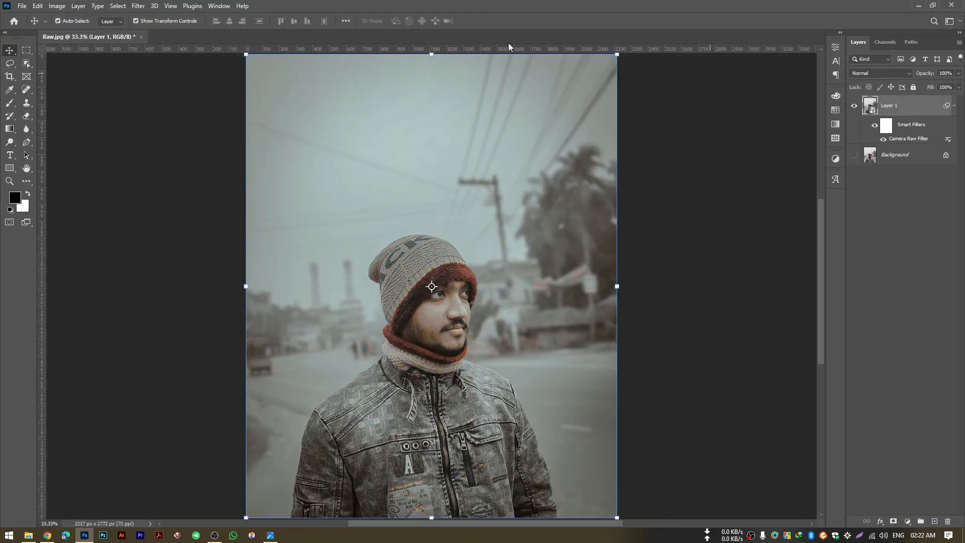
Add 4% monochromatic Gaussian noise to Layer 1 with the Add Noise filter, and deselect the layer's transform frame.
click(136, 6)
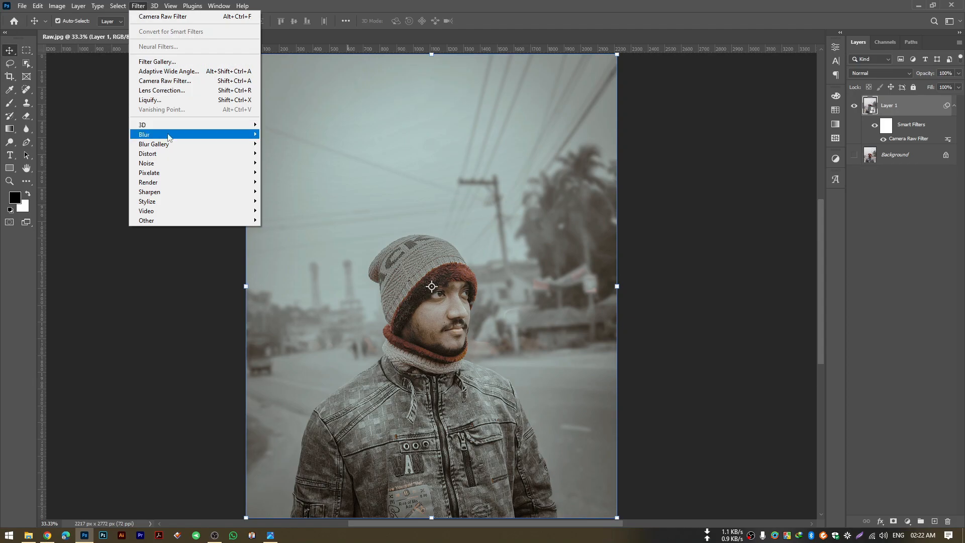
mouse_move(226, 163)
click(295, 167)
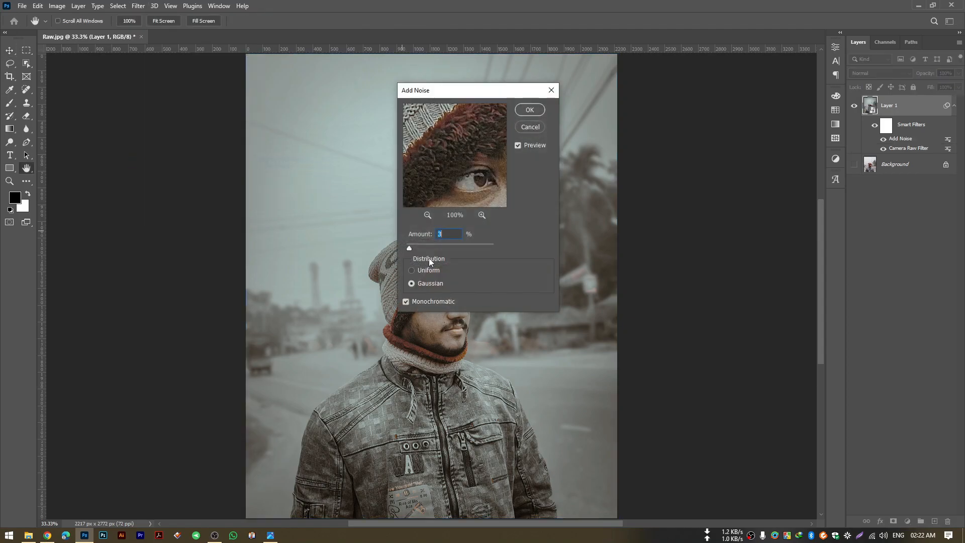
drag(468, 159, 445, 127)
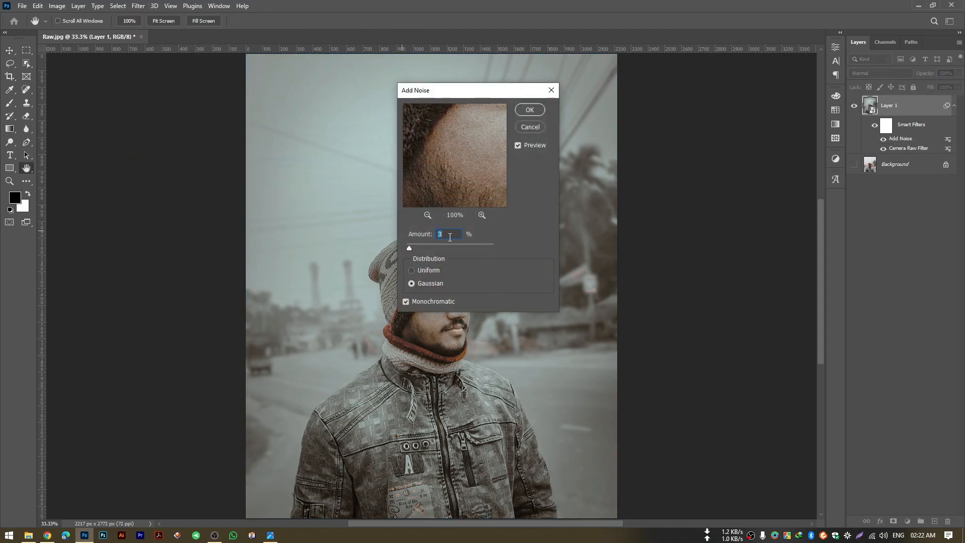
text(4)
click(532, 111)
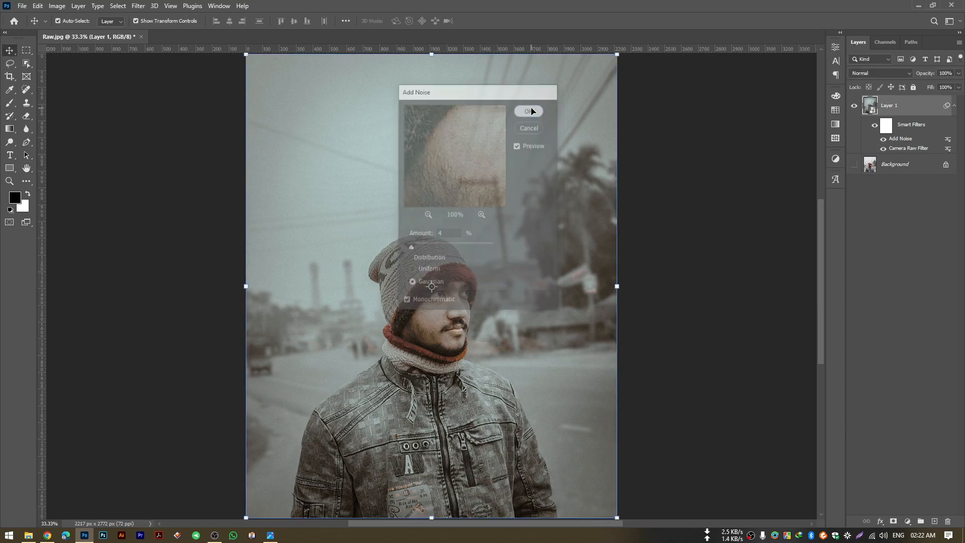
click(115, 109)
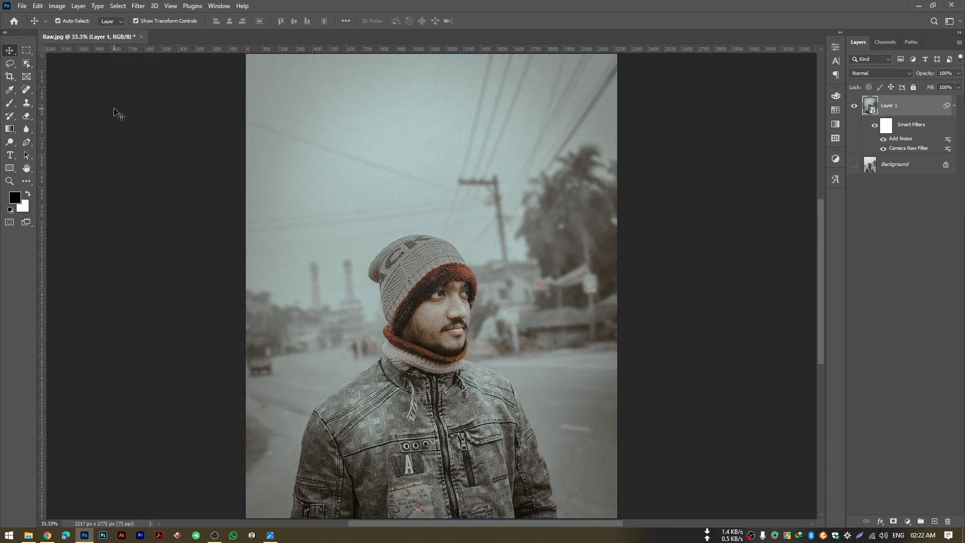